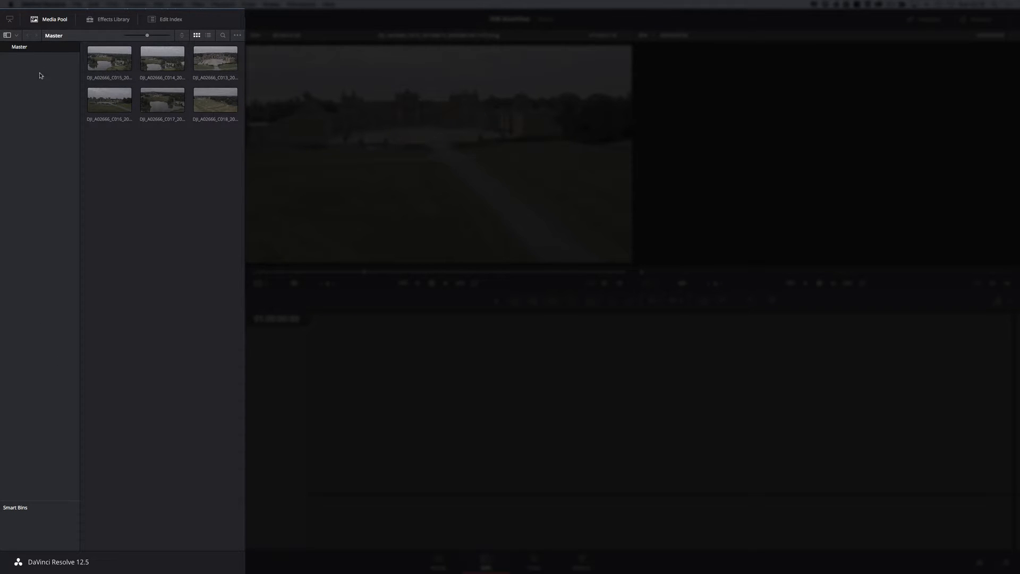
{"action": "left_click", "coordinate": [16, 36]}
{"action": "left_click", "coordinate": [91, 255]}
{"action": "left_click", "coordinate": [49, 20]}
{"action": "left_click", "coordinate": [47, 19]}
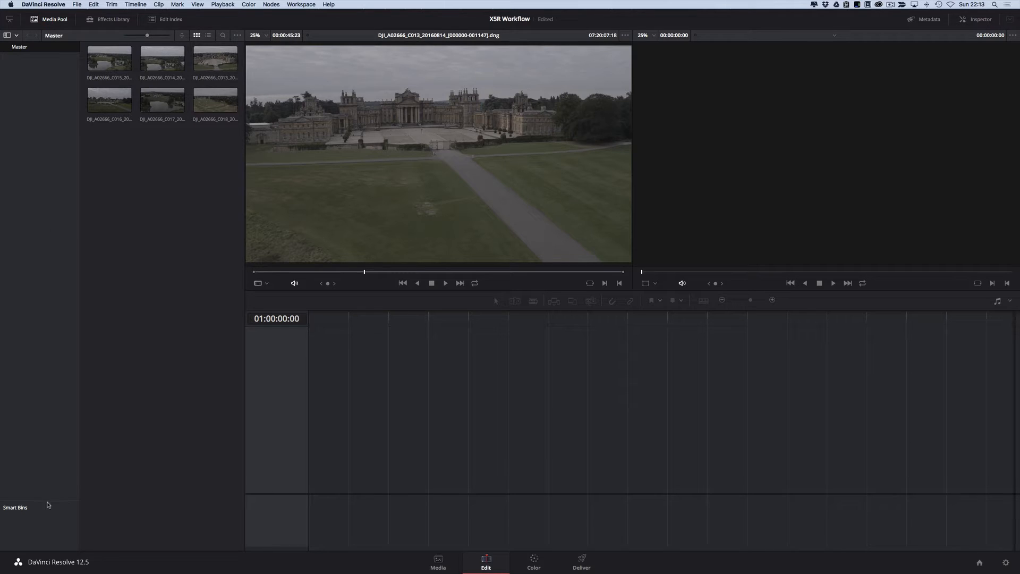
Step: Enlarge the Smart Bins area and view the rule options for a new smart bin without creating one
{"action": "left_click_drag", "start_coordinate": [48, 500], "coordinate": [51, 396]}
{"action": "right_click", "coordinate": [35, 419]}
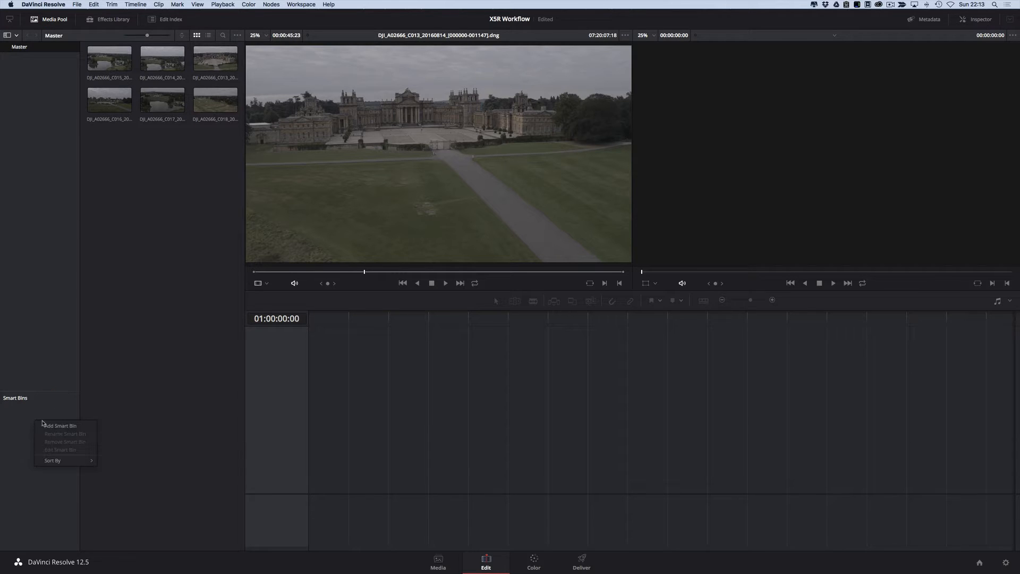
{"action": "left_click", "coordinate": [49, 427]}
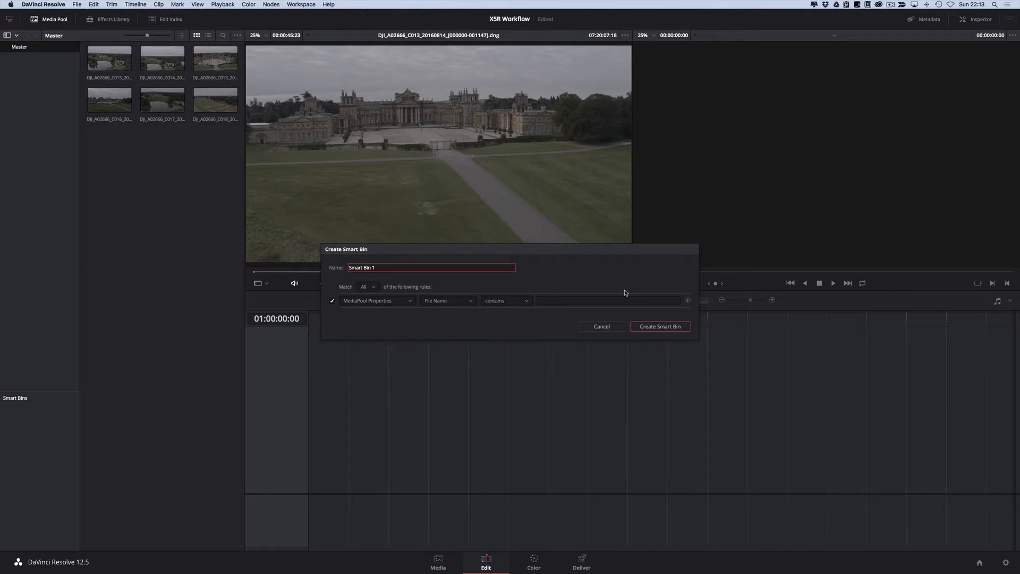
{"action": "left_click", "coordinate": [602, 326]}
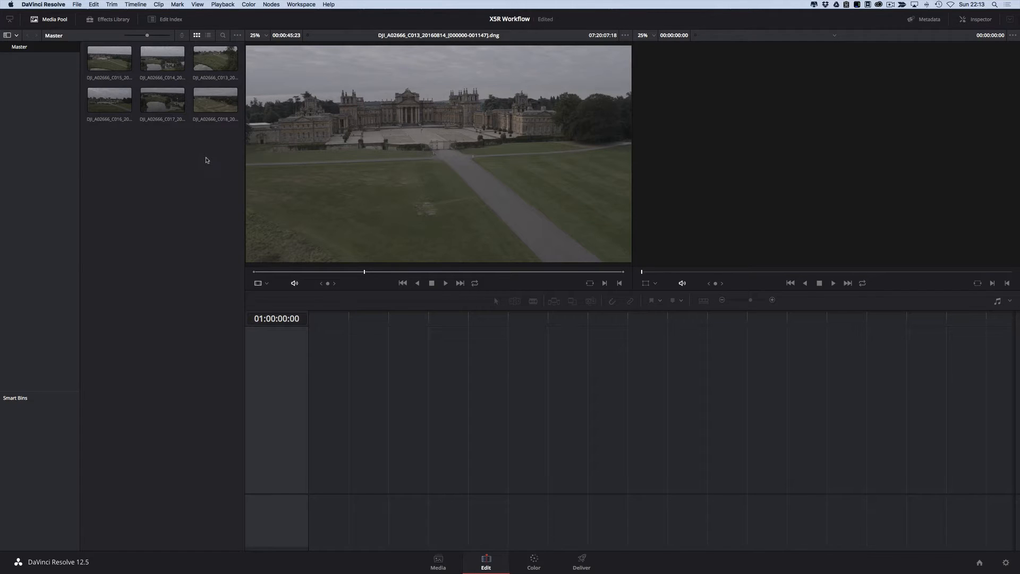
Step: Place all six DJI clips from the Master bin on a new timeline and raise the divider between the video and audio tracks
{"action": "left_click", "coordinate": [112, 61]}
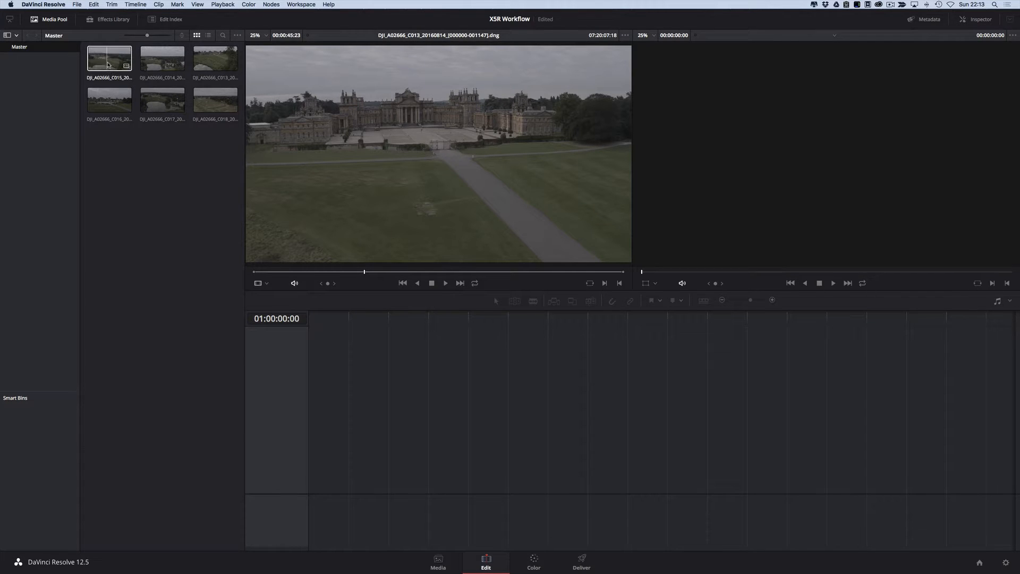
{"action": "left_click", "coordinate": [211, 105], "text": "shift"}
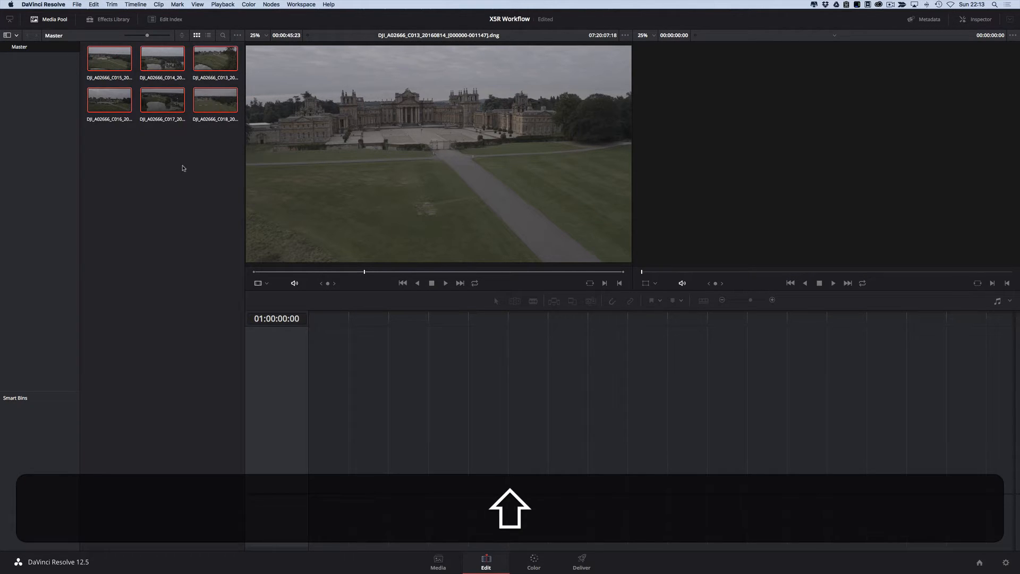
{"action": "left_click_drag", "start_coordinate": [108, 63], "coordinate": [310, 434]}
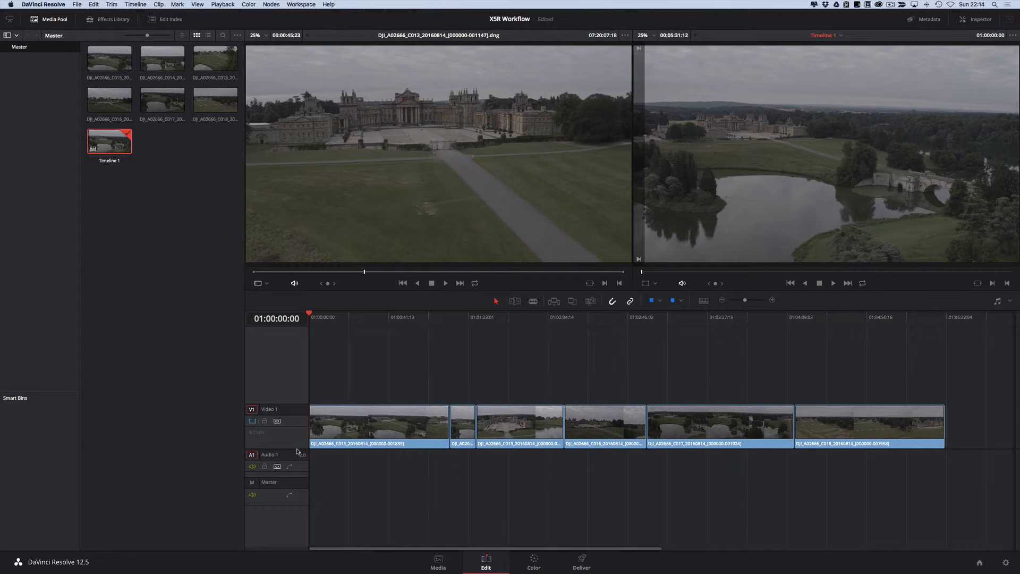
{"action": "left_click_drag", "start_coordinate": [296, 451], "coordinate": [298, 429]}
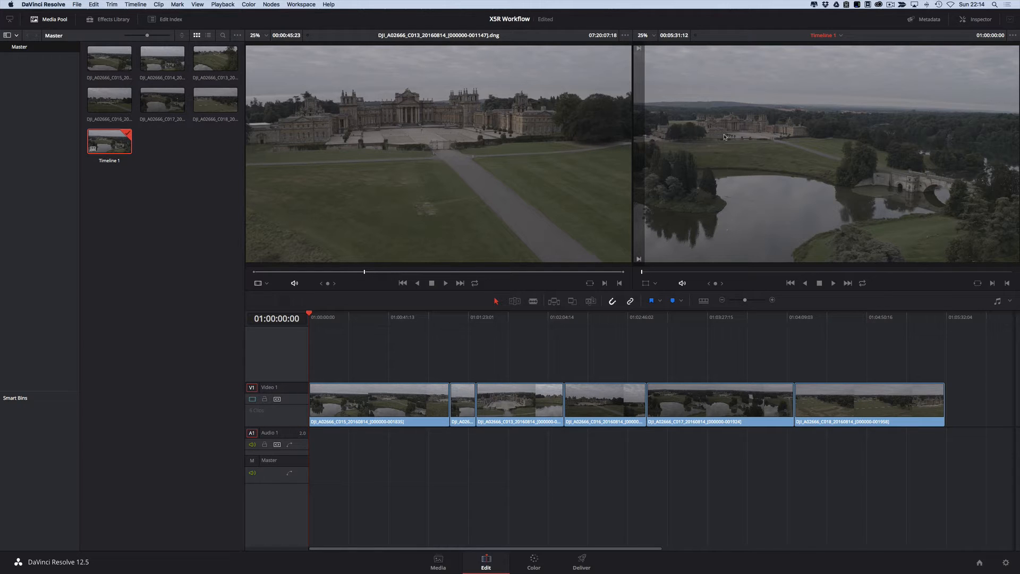
Step: Preview footage along the timeline up to 01:04:33:00 and fit the whole timeline in view
{"action": "left_click_drag", "start_coordinate": [309, 320], "coordinate": [324, 341]}
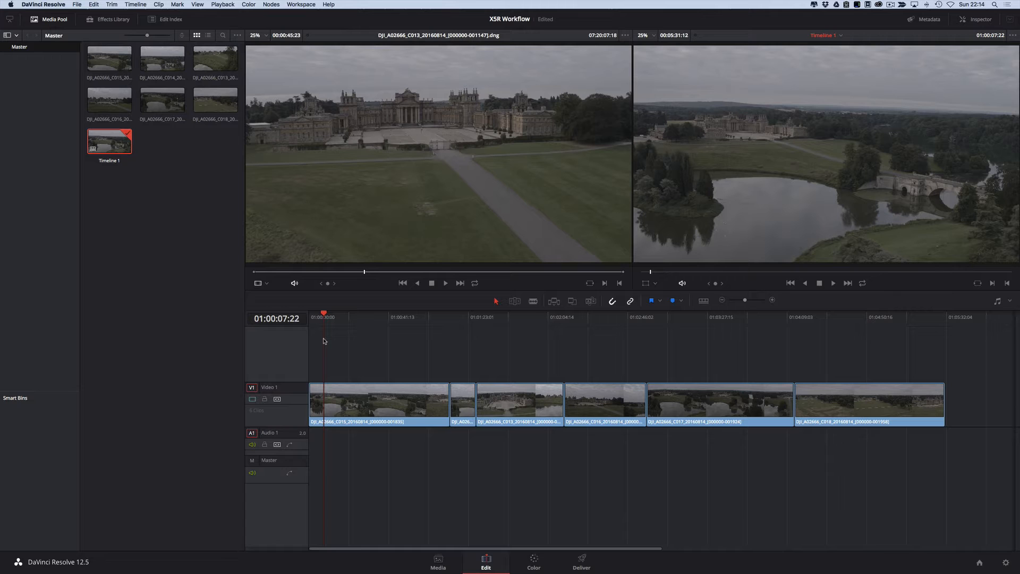
{"action": "key", "text": "Home"}
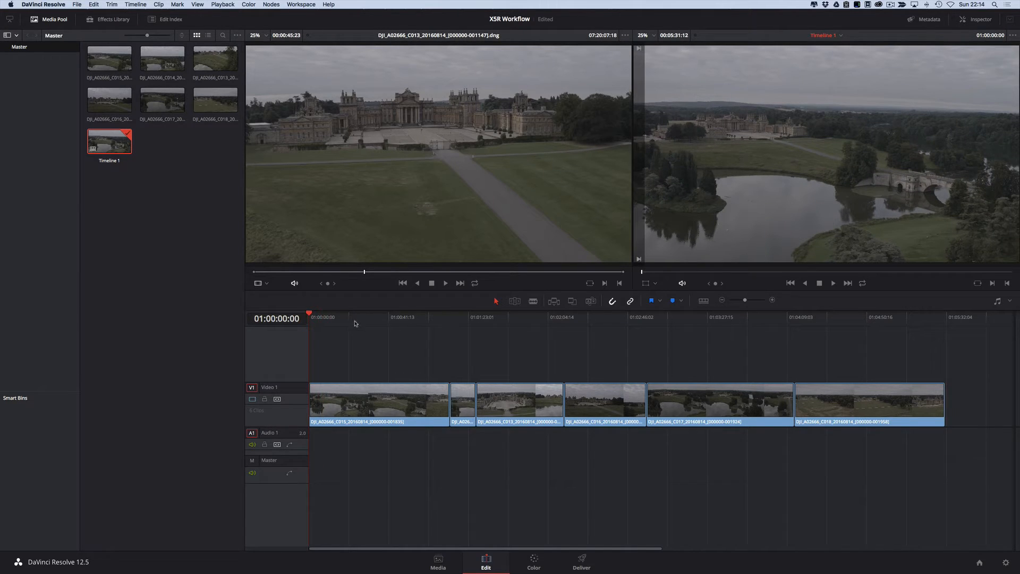
{"action": "left_click_drag", "start_coordinate": [801, 318], "coordinate": [832, 323]}
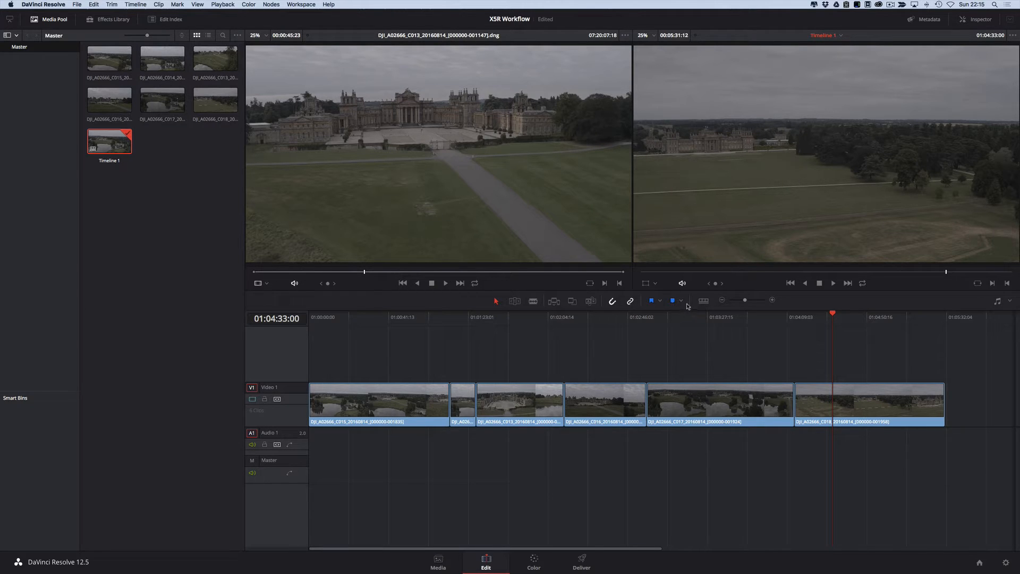
{"action": "mouse_move", "coordinate": [745, 301]}
{"action": "left_mouse_down"}
{"action": "mouse_move", "coordinate": [754, 301]}
{"action": "mouse_move", "coordinate": [735, 301]}
{"action": "mouse_move", "coordinate": [746, 301]}
{"action": "left_mouse_up"}
{"action": "left_click_drag", "start_coordinate": [692, 549], "coordinate": [512, 549]}
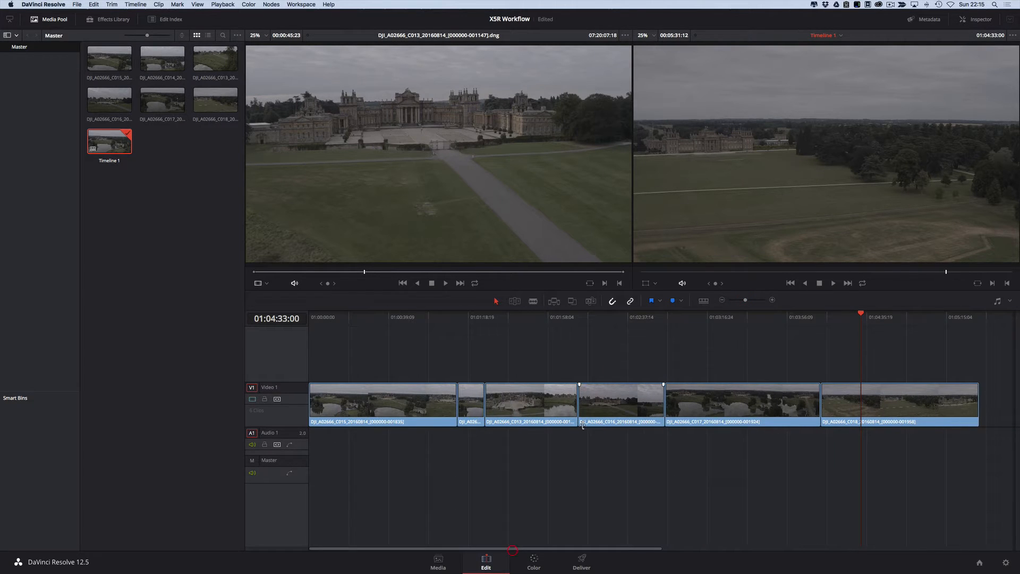
{"action": "key", "text": "shift+z"}
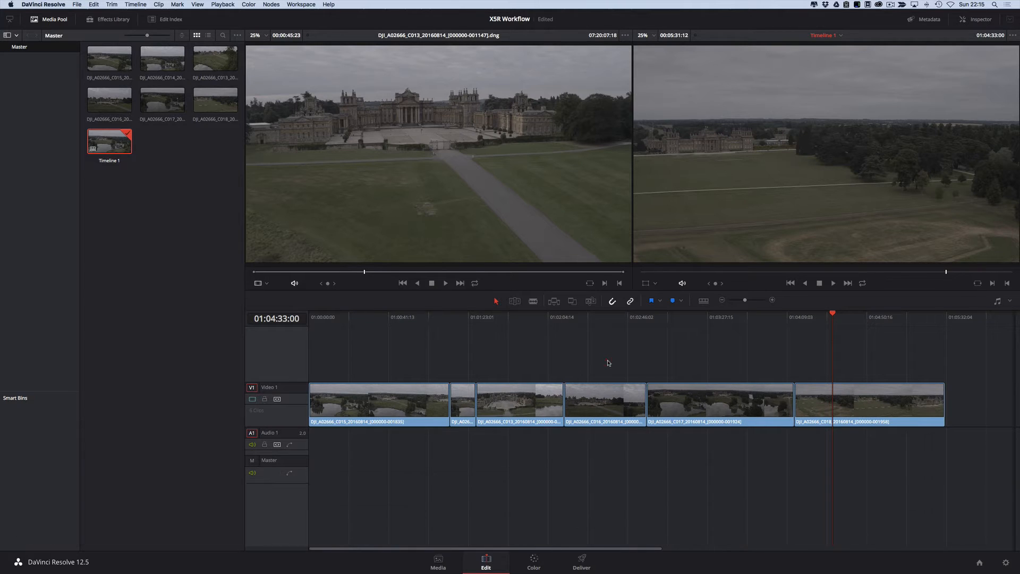
Step: Review the Keyboard Mapping presets and the Nodes shortcuts in the project settings, leaving without saving
{"action": "left_click", "coordinate": [77, 5]}
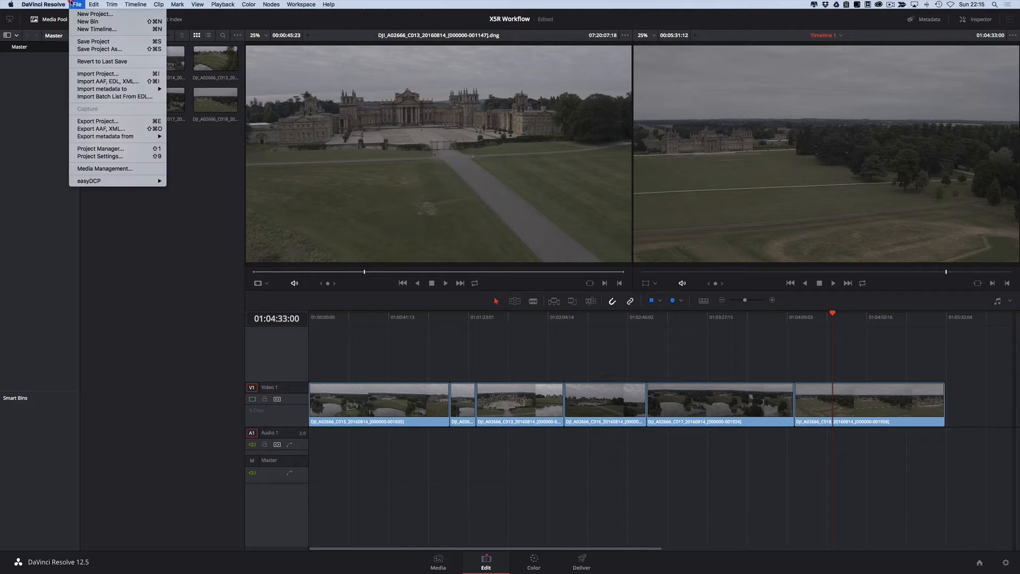
{"action": "left_click", "coordinate": [100, 157]}
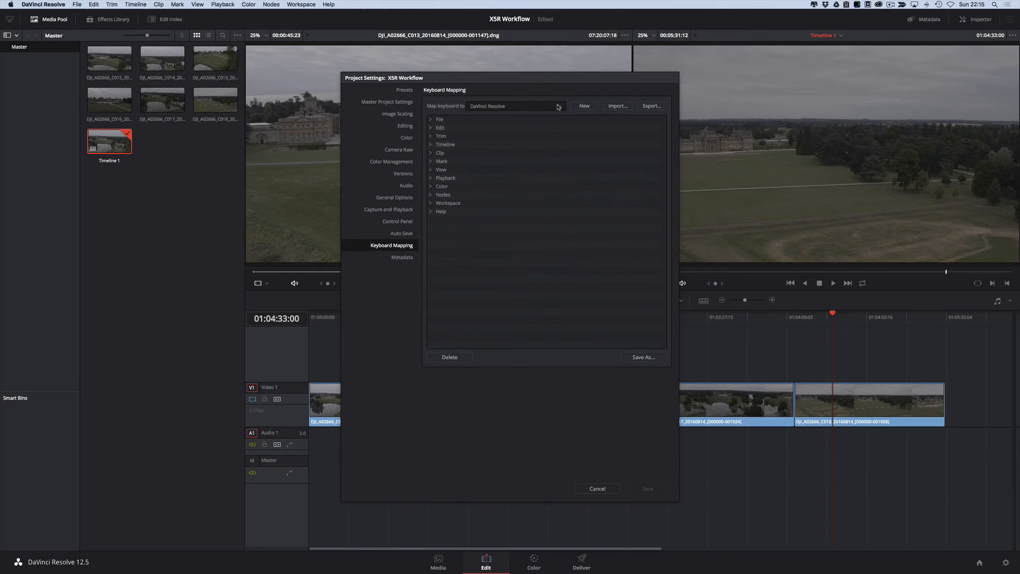
{"action": "left_click", "coordinate": [558, 106]}
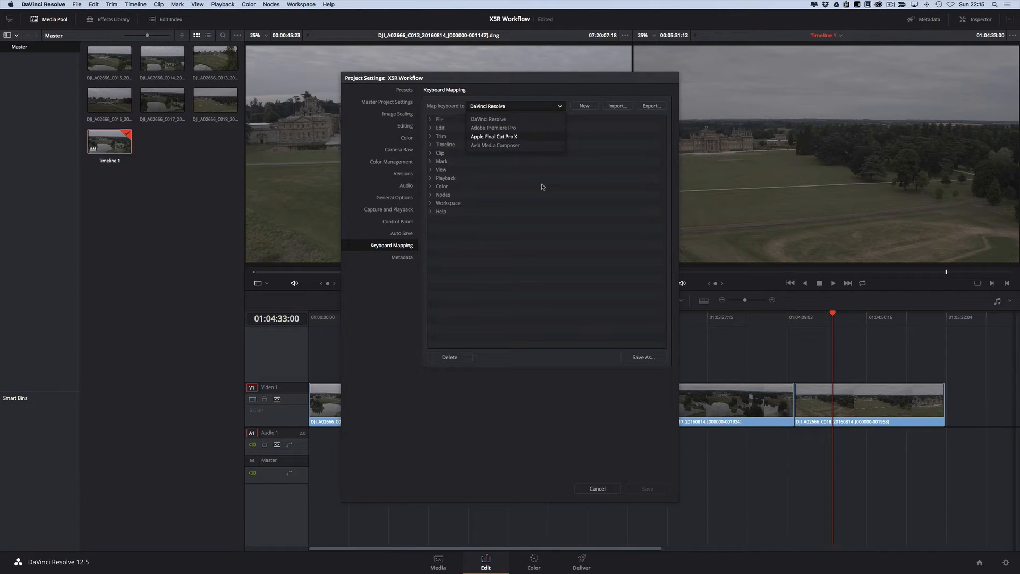
{"action": "left_click", "coordinate": [547, 310]}
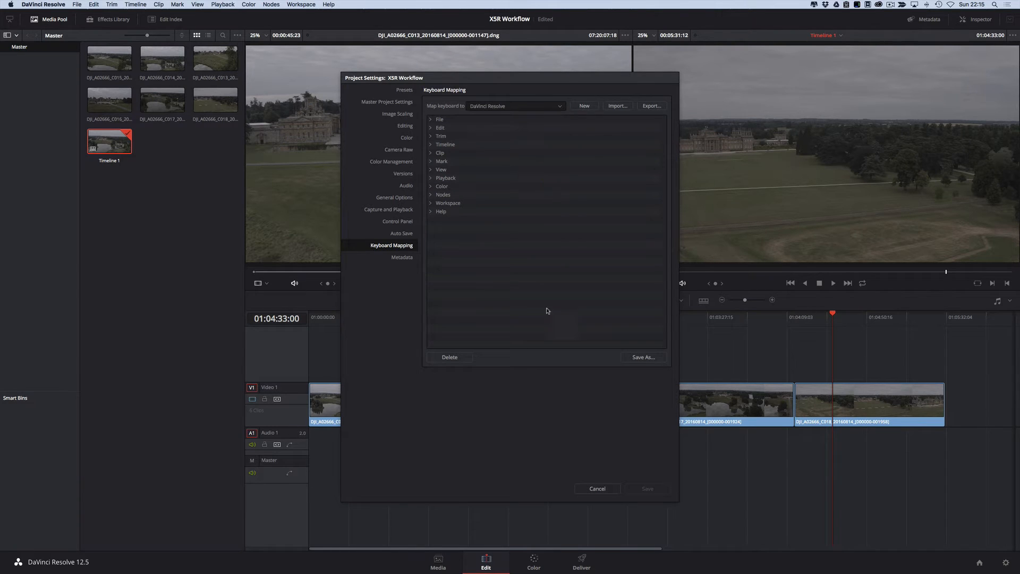
{"action": "left_click", "coordinate": [442, 194]}
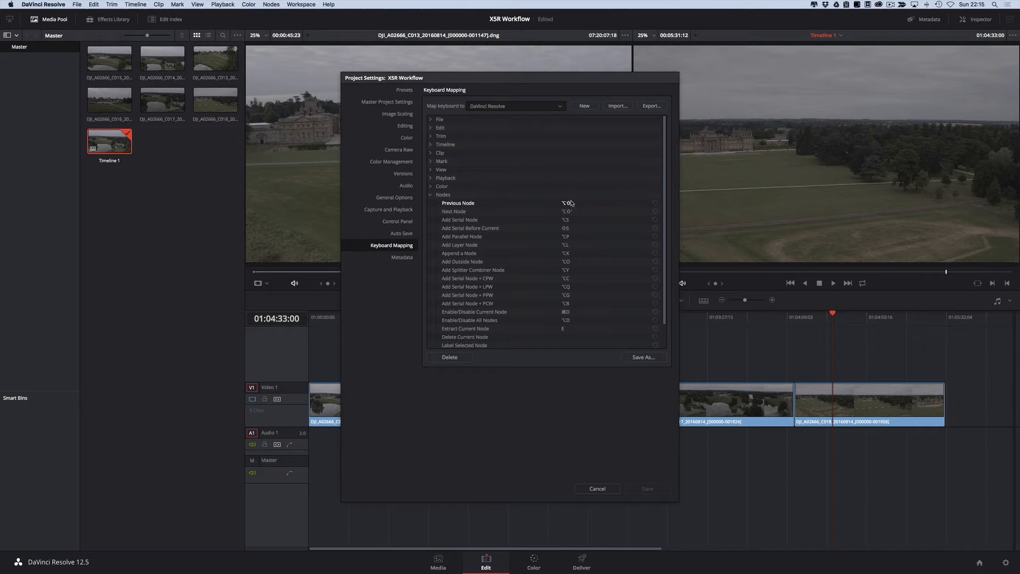
{"action": "left_click", "coordinate": [597, 488]}
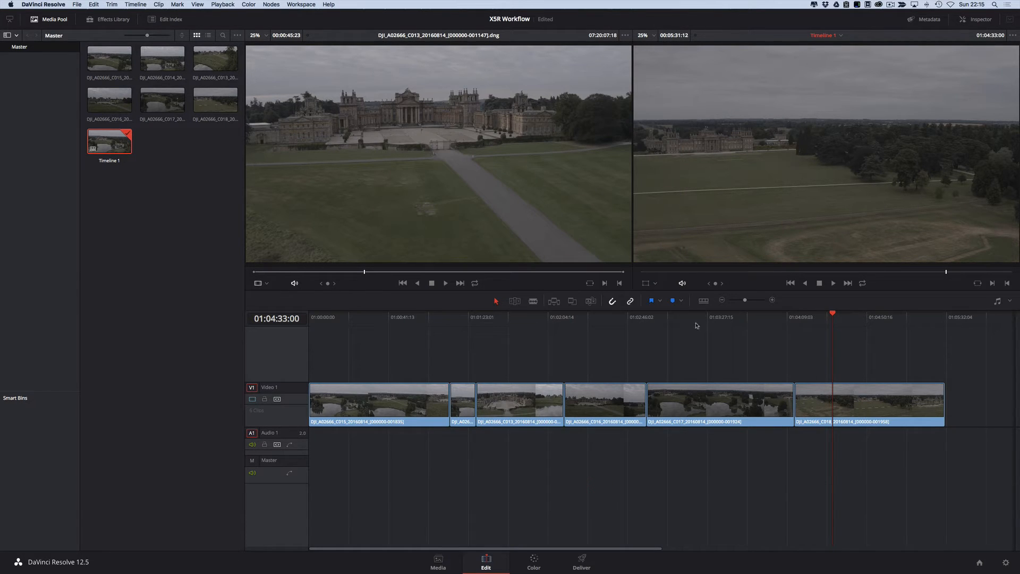
Step: Try adding fades to the third clip and trimming its start, and undo the edits
{"action": "left_click_drag", "start_coordinate": [687, 319], "coordinate": [849, 321]}
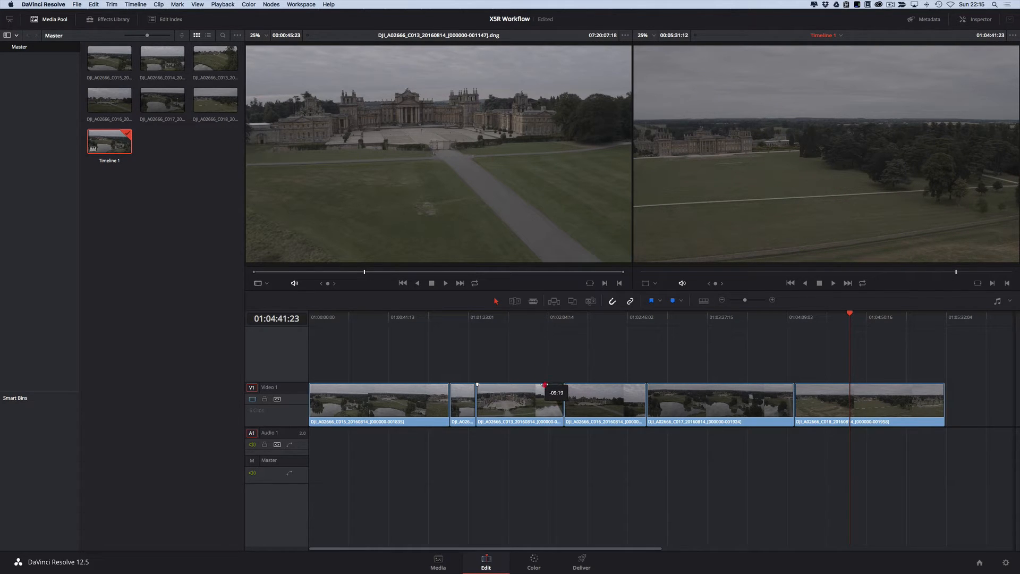
{"action": "left_click_drag", "start_coordinate": [544, 386], "coordinate": [493, 401]}
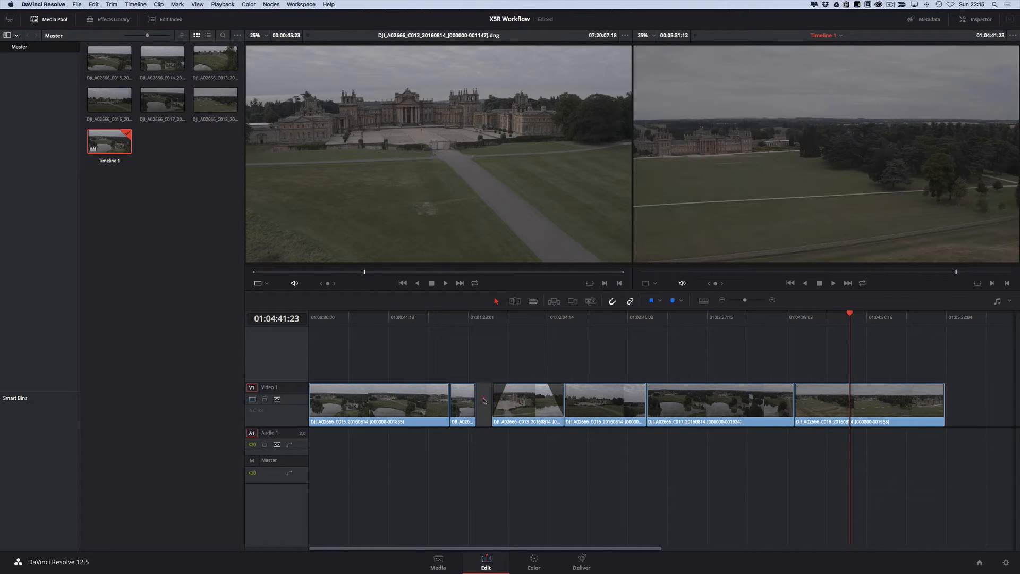
{"action": "key", "text": "BackSpace"}
{"action": "key", "text": "super+z"}
{"action": "key", "text": "super+z"}
{"action": "key", "text": "super+z"}
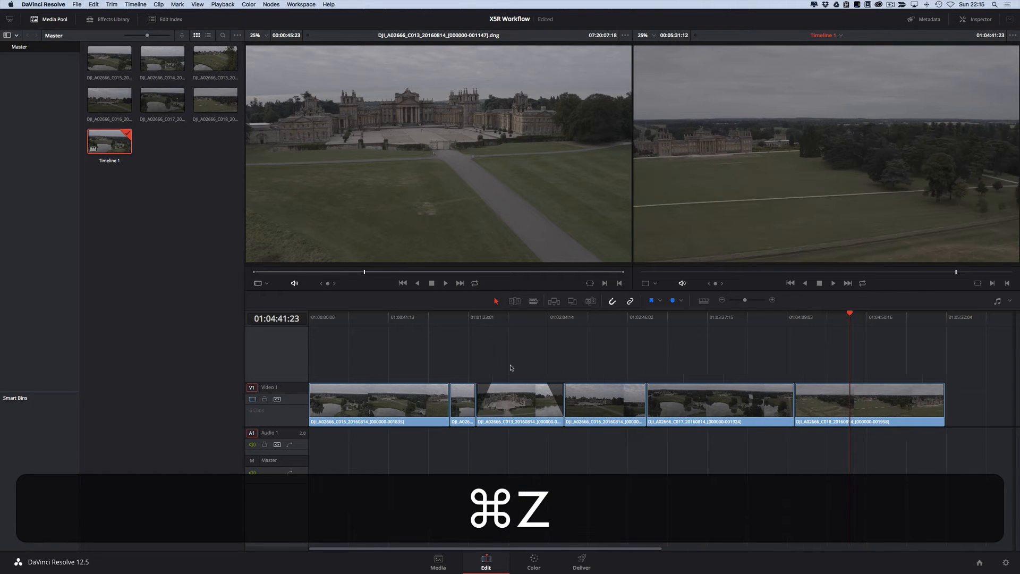
Step: Try moving the third clip earlier over the second and deleting the gap behind it, and undo both edits
{"action": "mouse_move", "coordinate": [507, 402]}
{"action": "left_mouse_down"}
{"action": "mouse_move", "coordinate": [491, 405]}
{"action": "mouse_move", "coordinate": [510, 402]}
{"action": "mouse_move", "coordinate": [501, 401]}
{"action": "left_mouse_up"}
{"action": "key", "text": "super+z"}
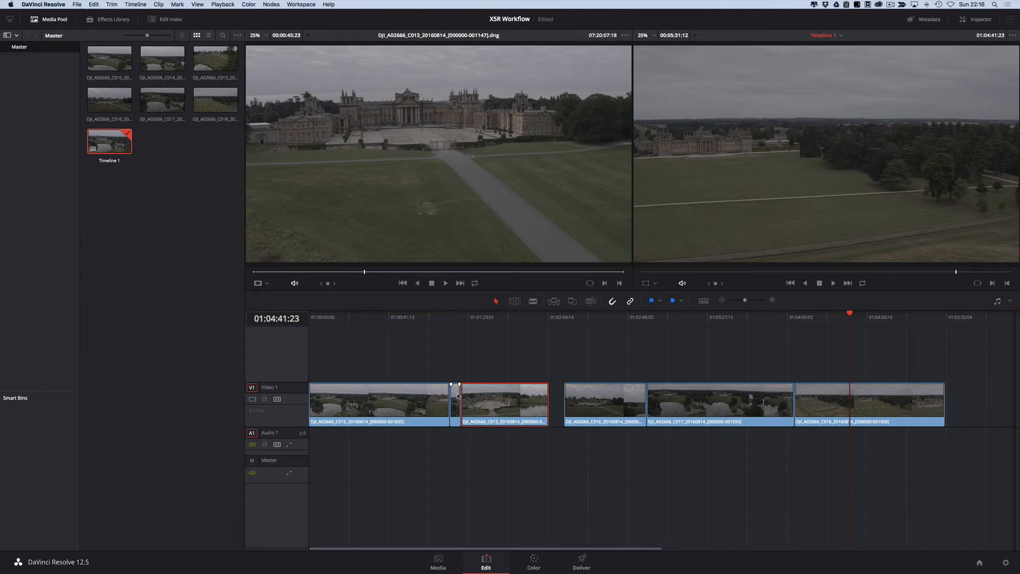
{"action": "left_click", "coordinate": [557, 400]}
{"action": "key", "text": "BackSpace"}
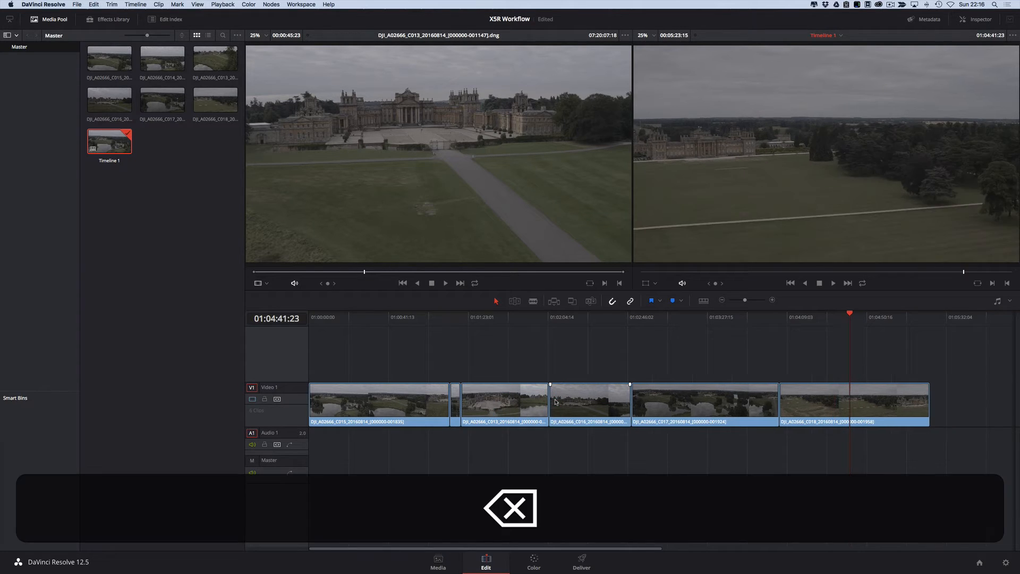
{"action": "key", "text": "super+z"}
{"action": "key", "text": "super+z"}
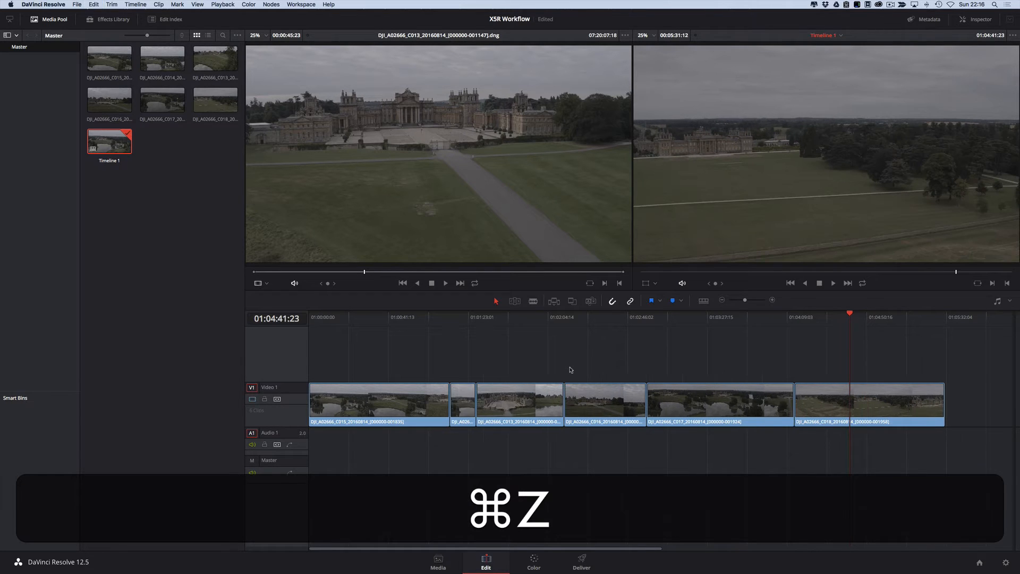
{"action": "key", "text": "super+shift+z"}
{"action": "key", "text": "super+shift+z"}
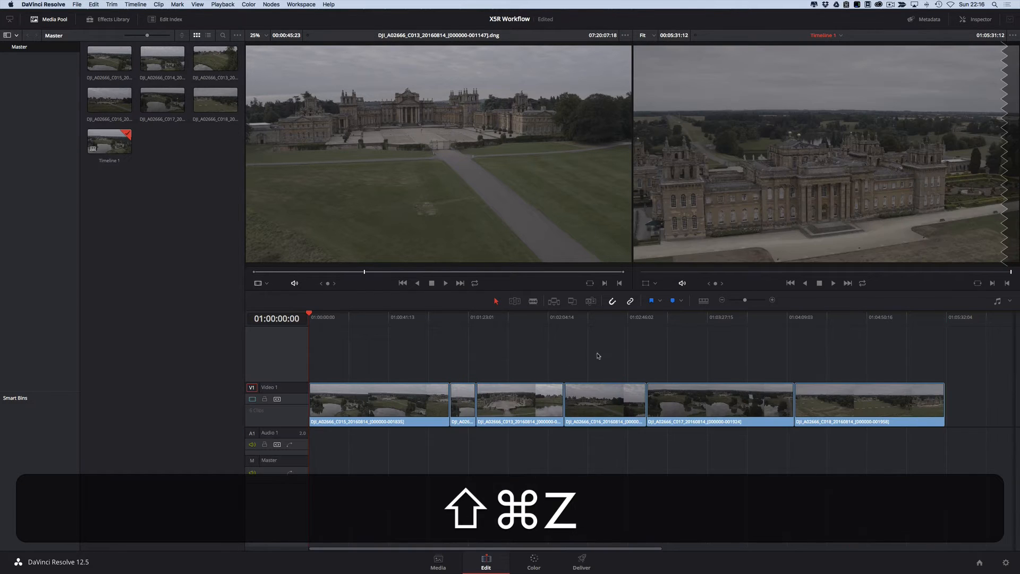
{"action": "left_click", "coordinate": [597, 354]}
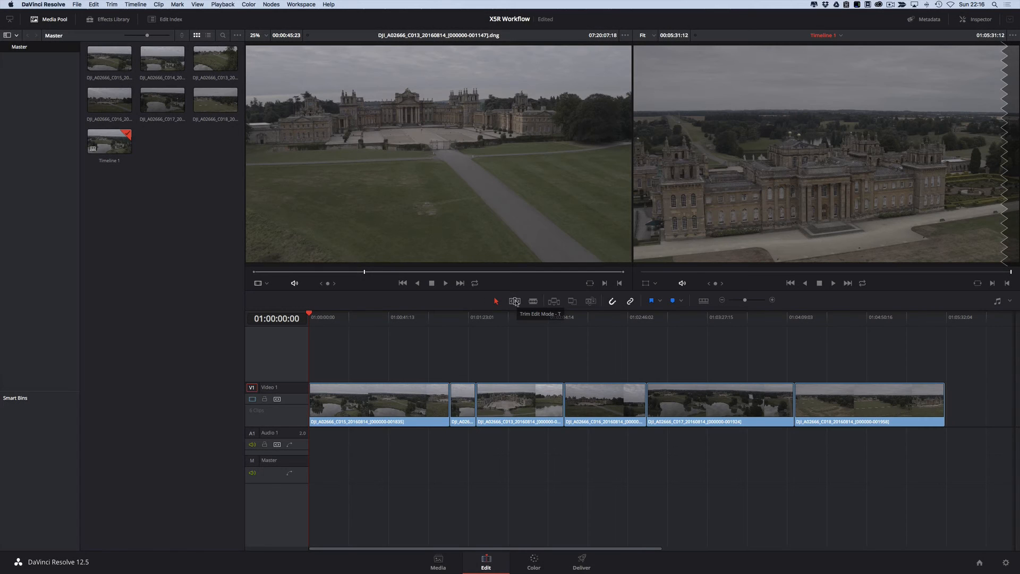
Step: In Trim Edit Mode, ripple-trim the start of the first clip to the playhead at 01:00:07:22
{"action": "key", "text": "t"}
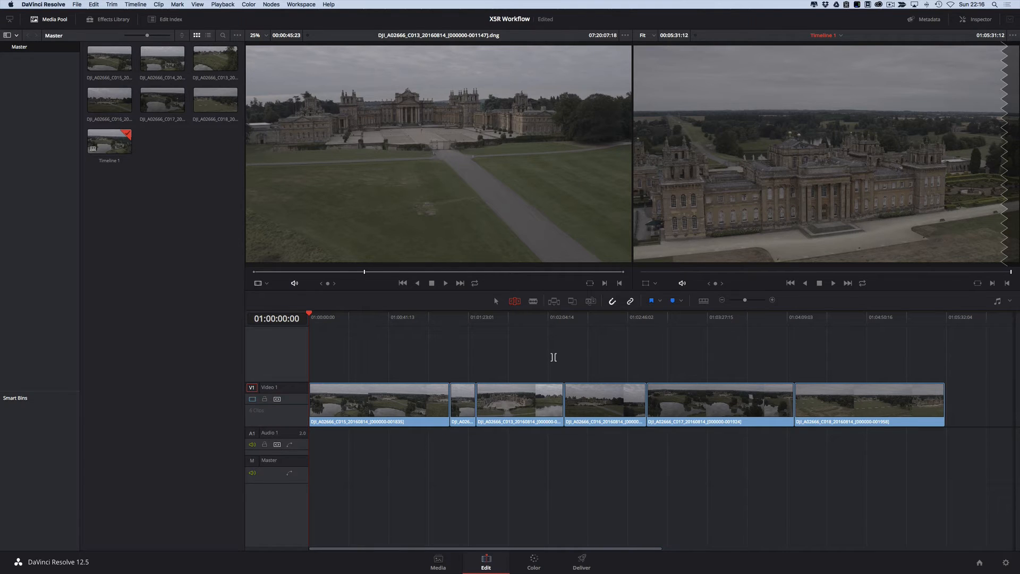
{"action": "left_click", "coordinate": [312, 318]}
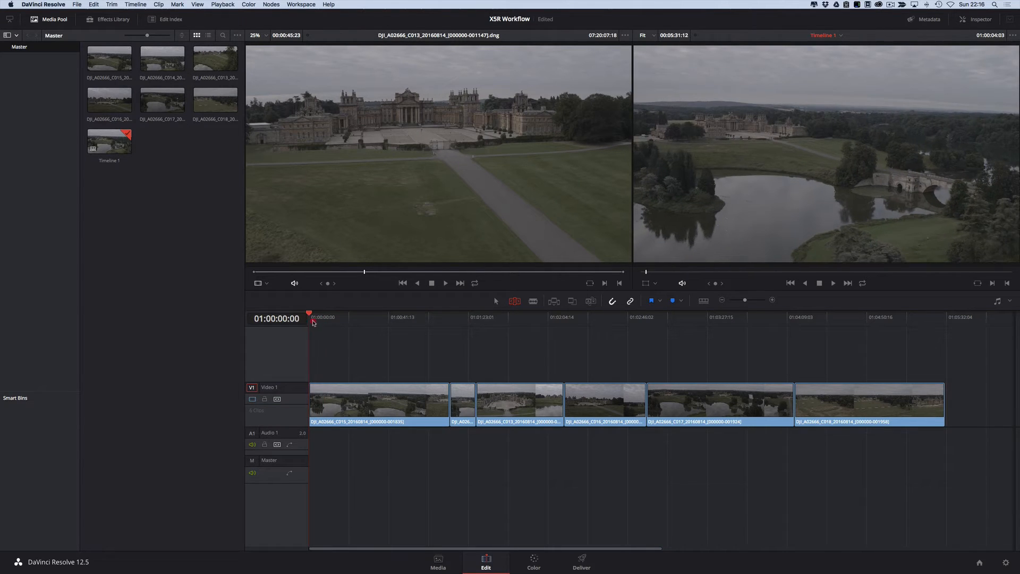
{"action": "key", "text": "l"}
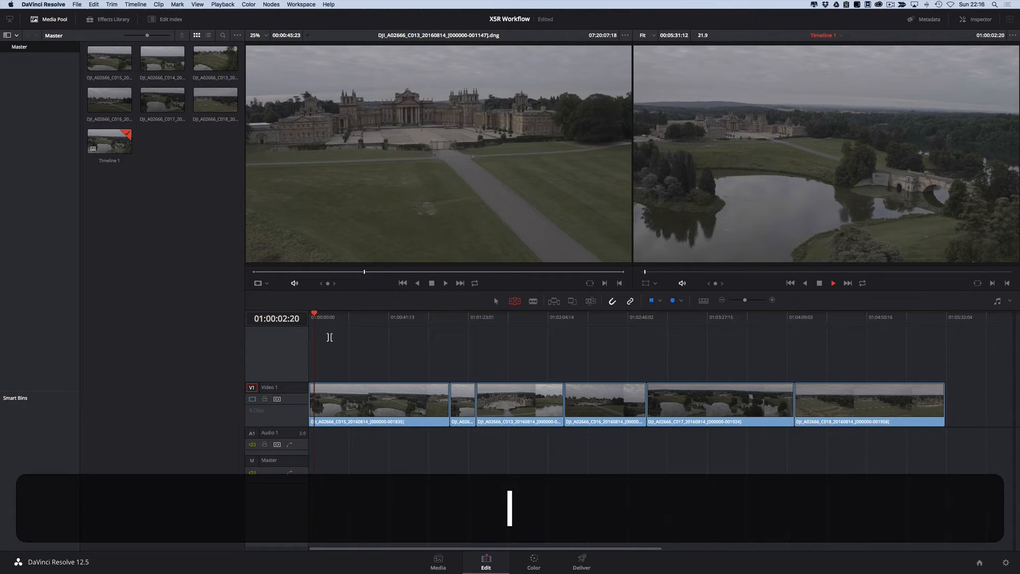
{"action": "key", "text": "k"}
{"action": "mouse_move", "coordinate": [318, 317]}
{"action": "left_mouse_down"}
{"action": "mouse_move", "coordinate": [334, 319]}
{"action": "mouse_move", "coordinate": [320, 320]}
{"action": "left_mouse_up"}
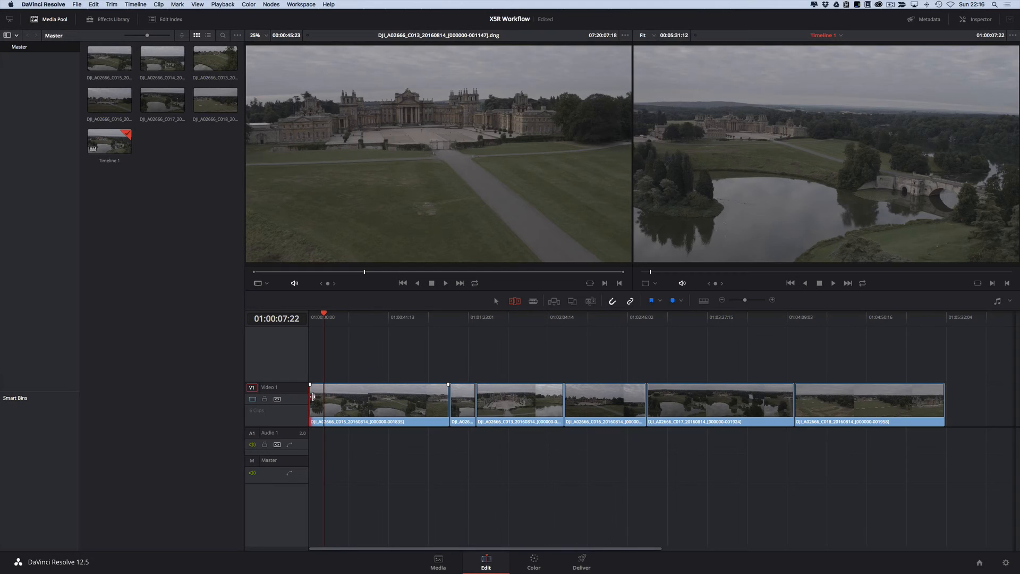
{"action": "left_click_drag", "start_coordinate": [311, 397], "coordinate": [321, 398]}
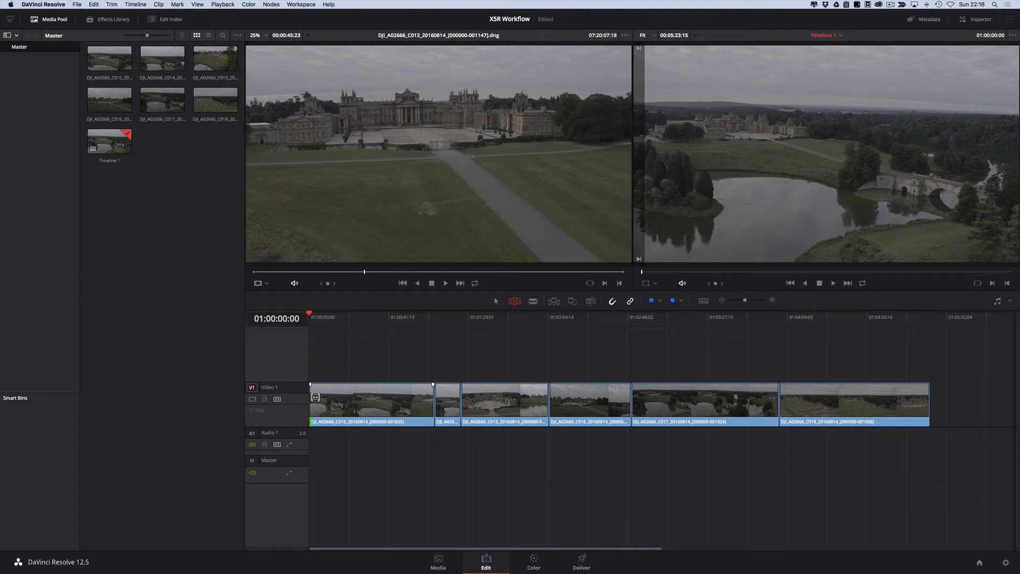
Step: Ripple-trim the end of the first clip back to 01:00:59:19, closing the gap before the second clip
{"action": "left_click", "coordinate": [317, 318]}
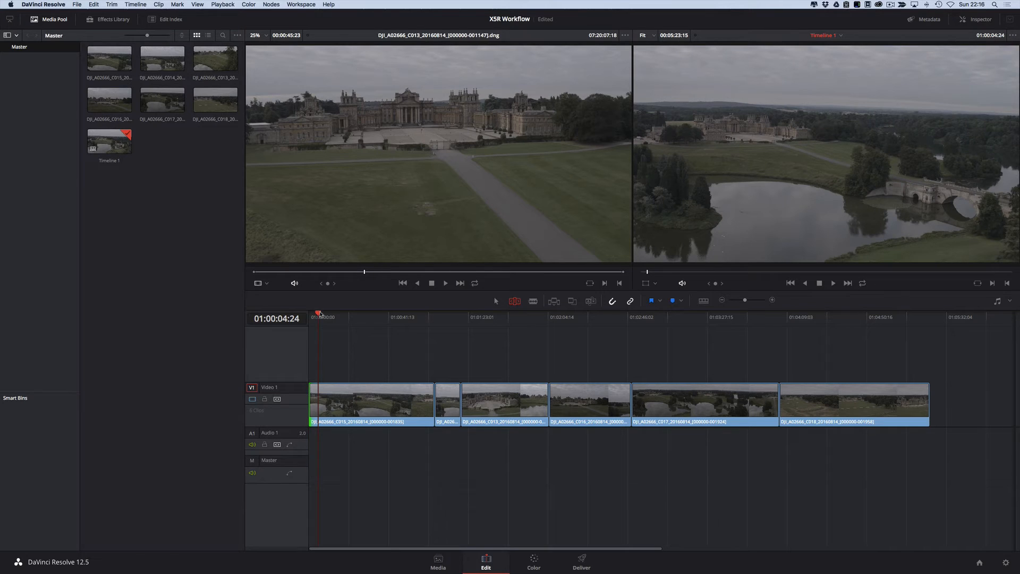
{"action": "left_click_drag", "start_coordinate": [317, 314], "coordinate": [422, 338]}
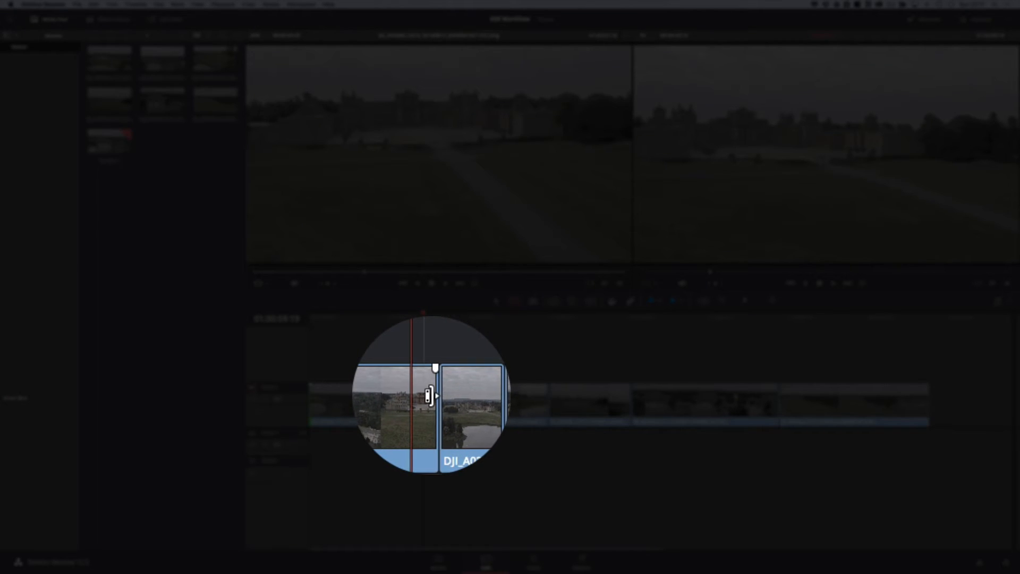
{"action": "left_click", "coordinate": [430, 394]}
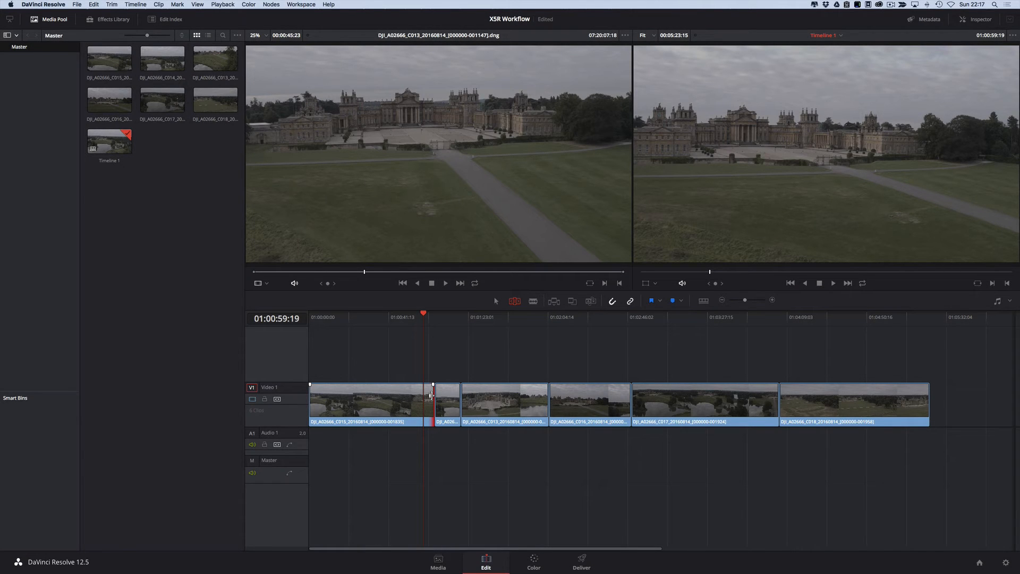
{"action": "left_click_drag", "start_coordinate": [431, 395], "coordinate": [424, 395]}
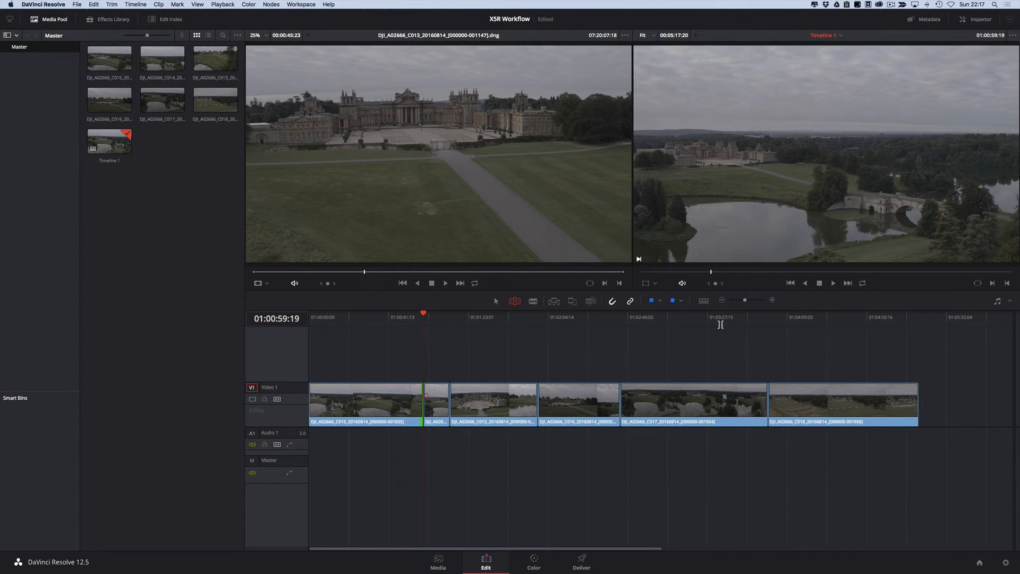
Step: Ripple-trim the second clip, removing about 1.5 seconds from its start and about 3 seconds from its end
{"action": "left_click", "coordinate": [416, 320]}
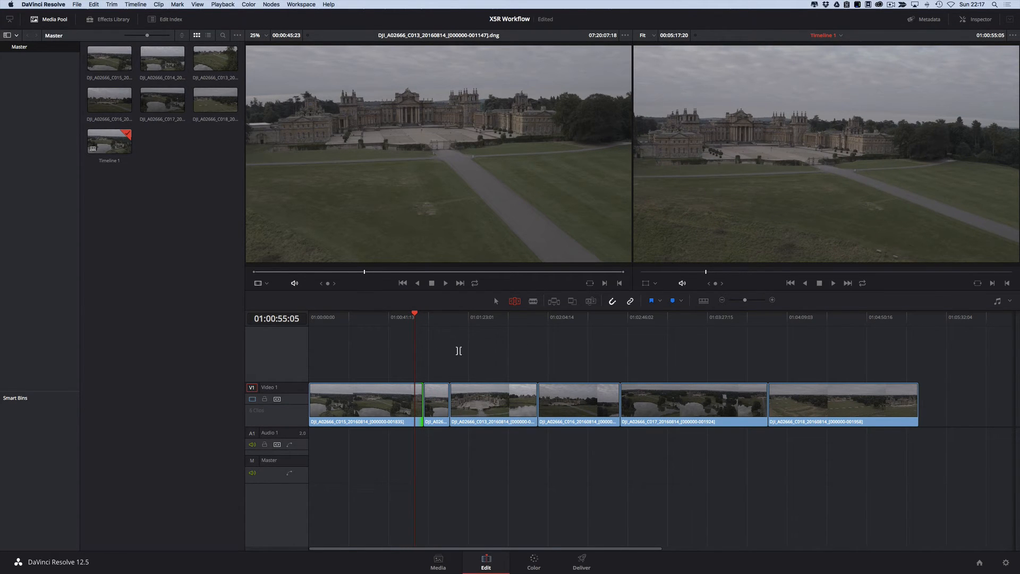
{"action": "key", "text": "super+equal"}
{"action": "key", "text": "super+equal"}
{"action": "key", "text": "super+equal"}
{"action": "key", "text": "super+equal"}
{"action": "key", "text": "super+equal"}
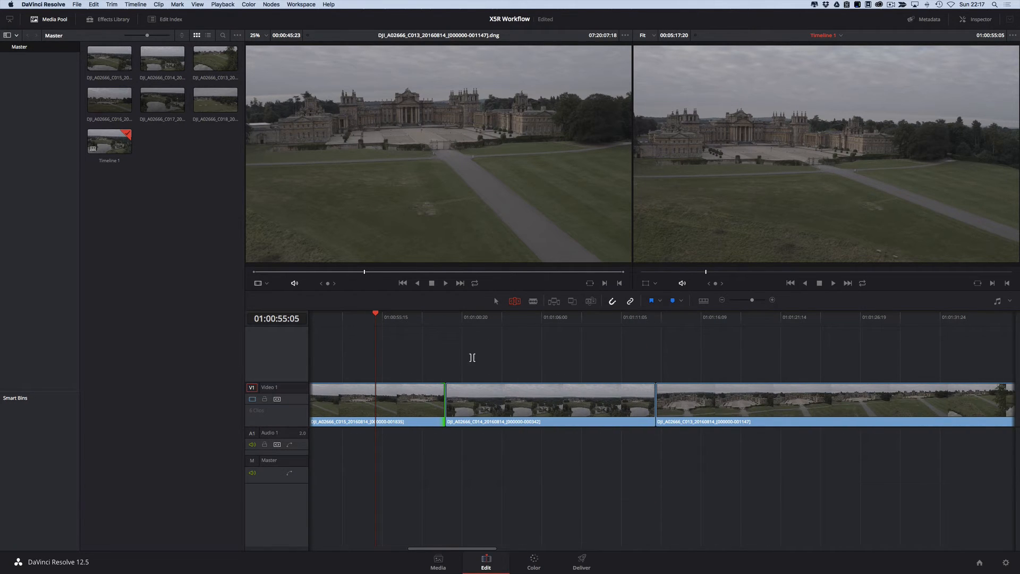
{"action": "scroll", "coordinate": [471, 358], "scroll_direction": "left", "scroll_amount": 3}
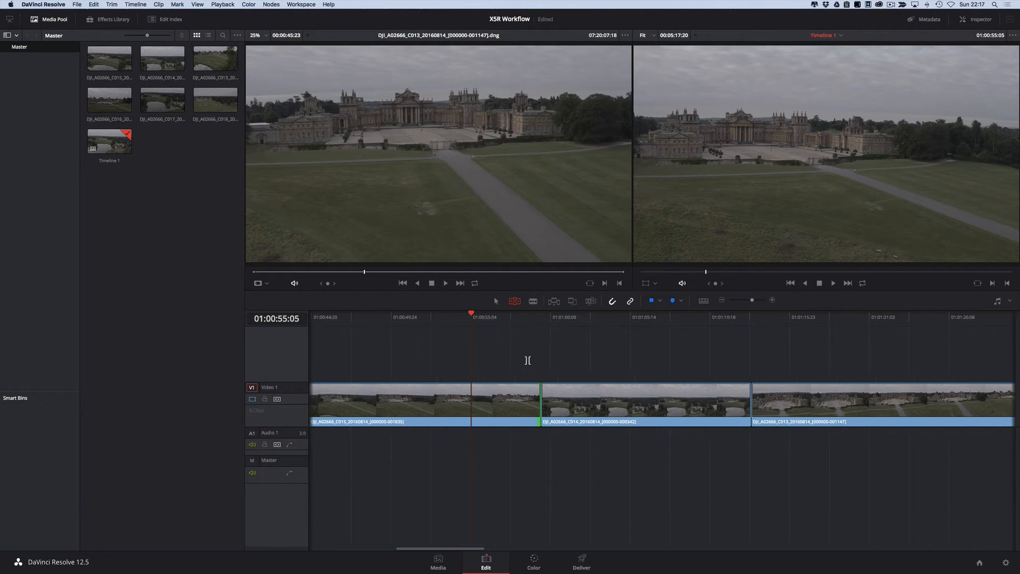
{"action": "left_click", "coordinate": [530, 321]}
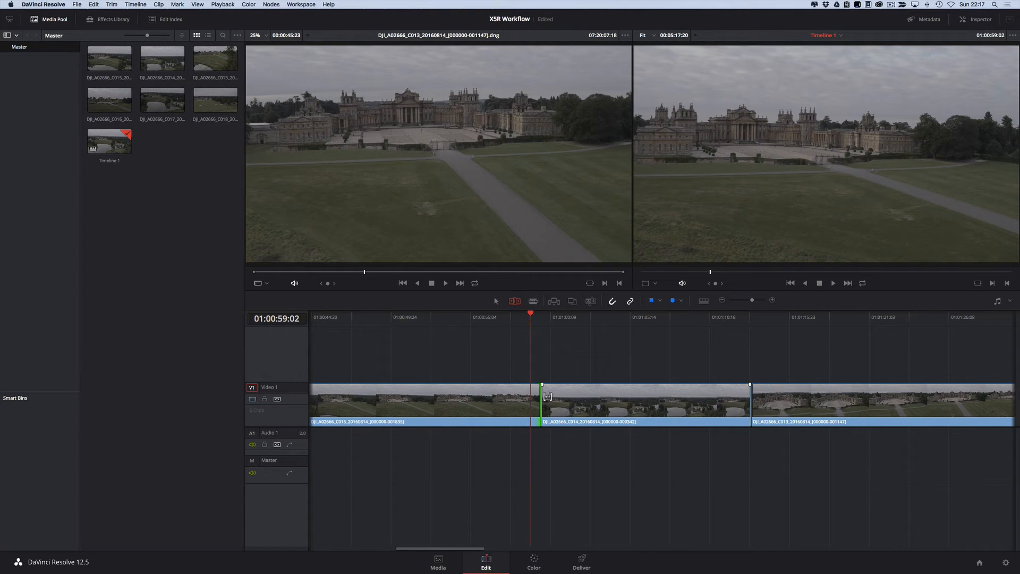
{"action": "left_click_drag", "start_coordinate": [544, 396], "coordinate": [618, 399]}
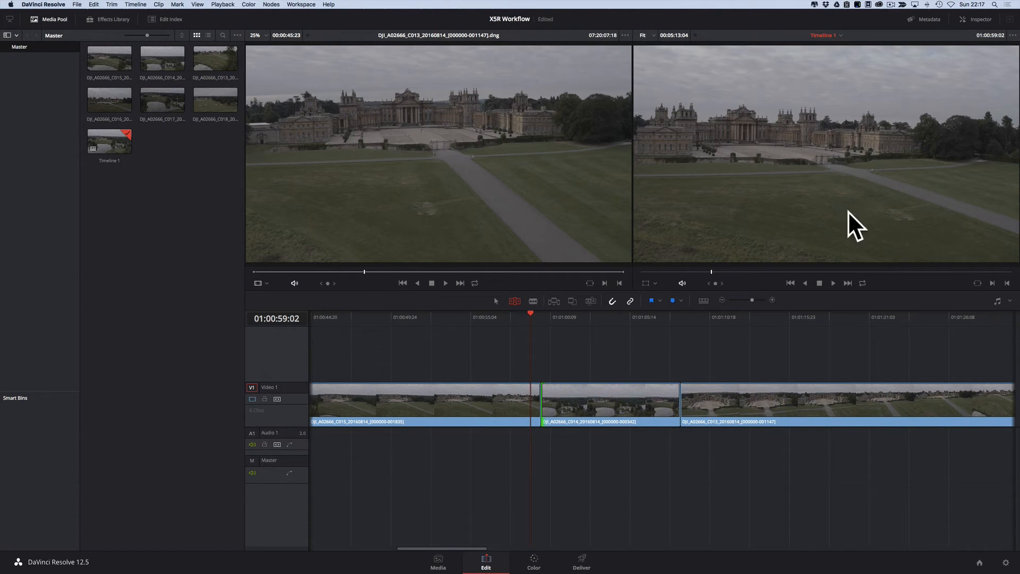
{"action": "left_click_drag", "start_coordinate": [546, 399], "coordinate": [489, 394]}
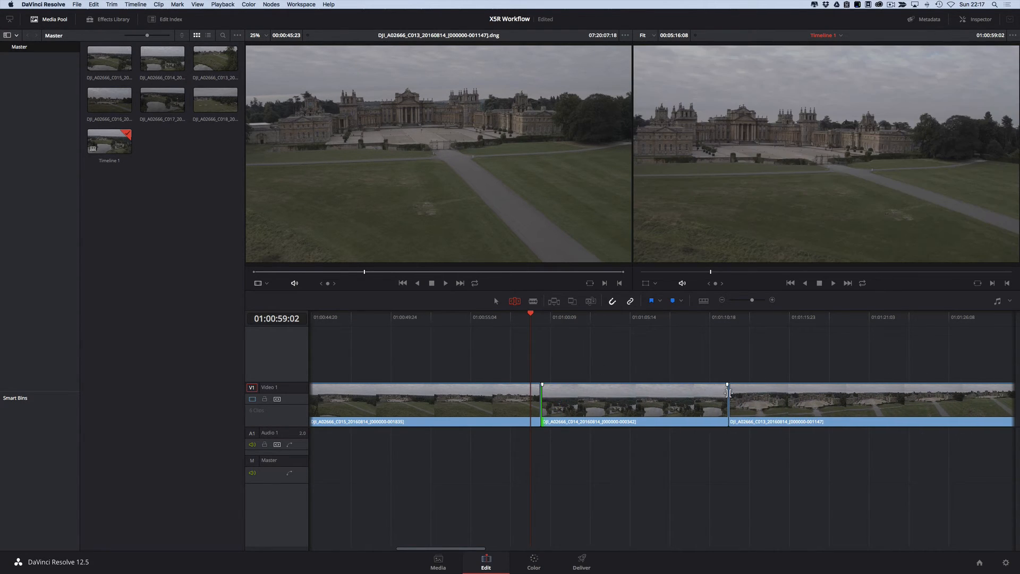
{"action": "left_click_drag", "start_coordinate": [726, 395], "coordinate": [684, 396]}
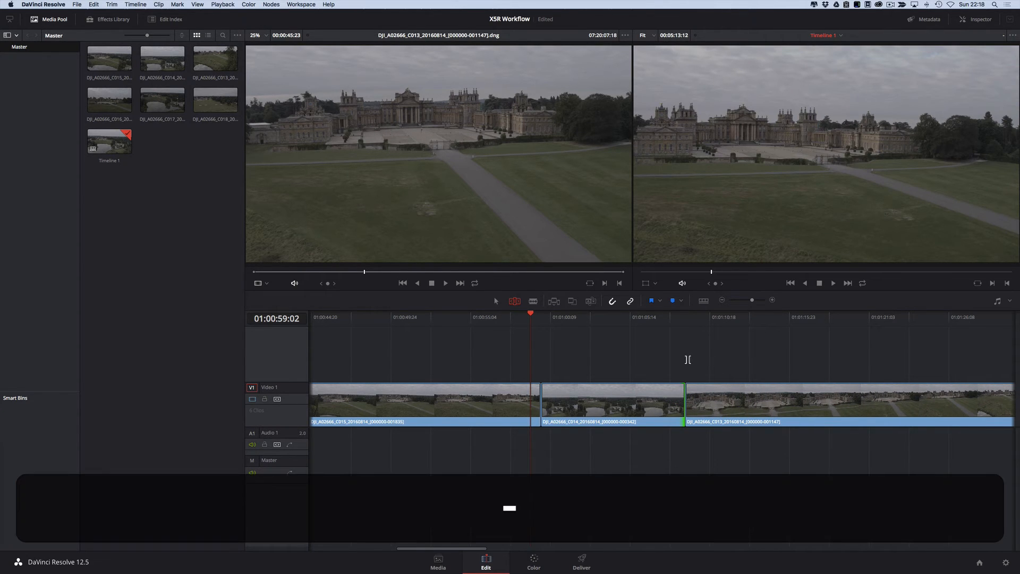
Step: Split the last clip roughly in its middle with Razor Edit Mode
{"action": "key", "text": "super+minus"}
{"action": "key", "text": "super+minus"}
{"action": "key", "text": "super+minus"}
{"action": "key", "text": "super+equal"}
{"action": "key", "text": "super+equal"}
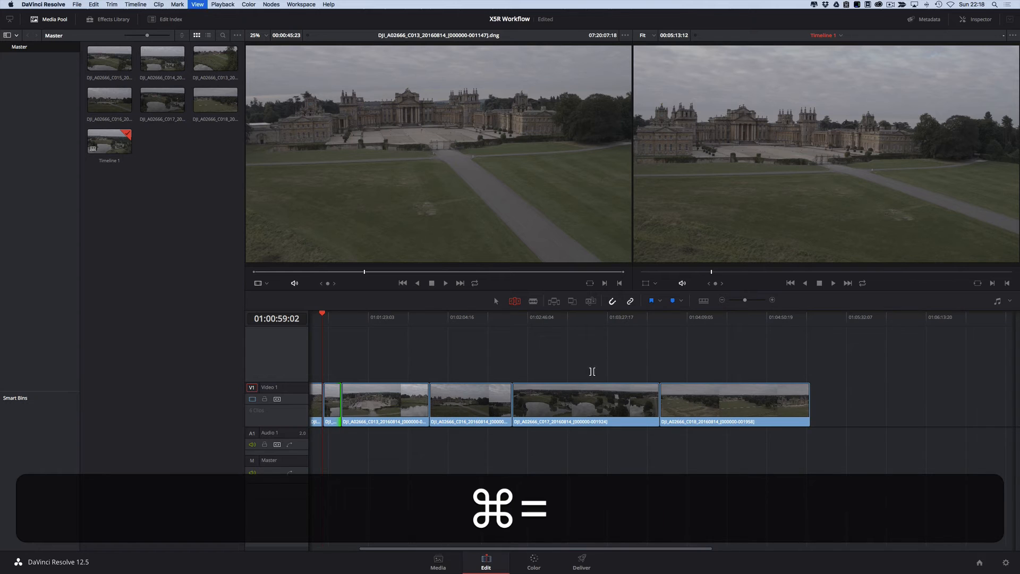
{"action": "key", "text": "super+minus"}
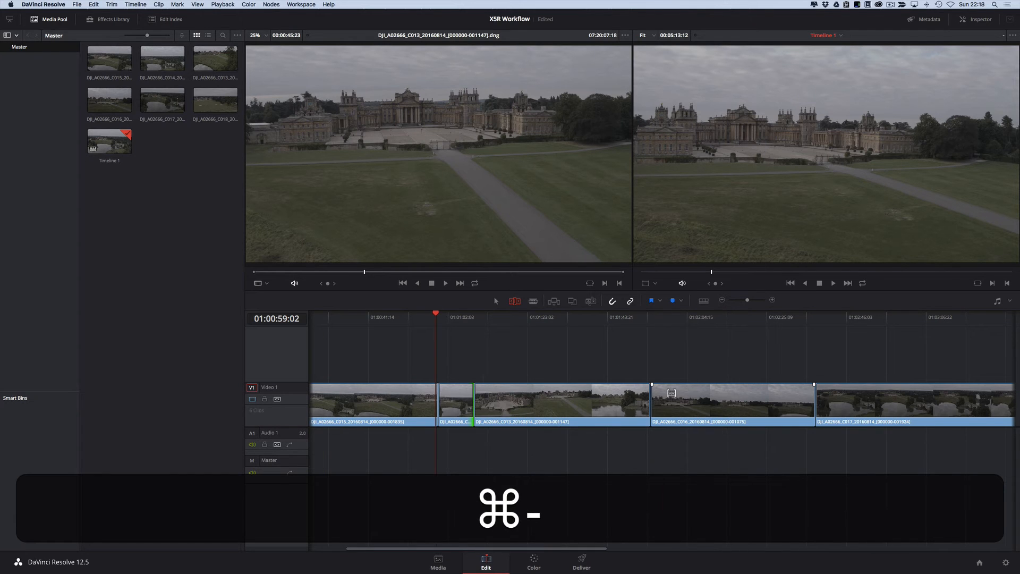
{"action": "key", "text": "super+minus"}
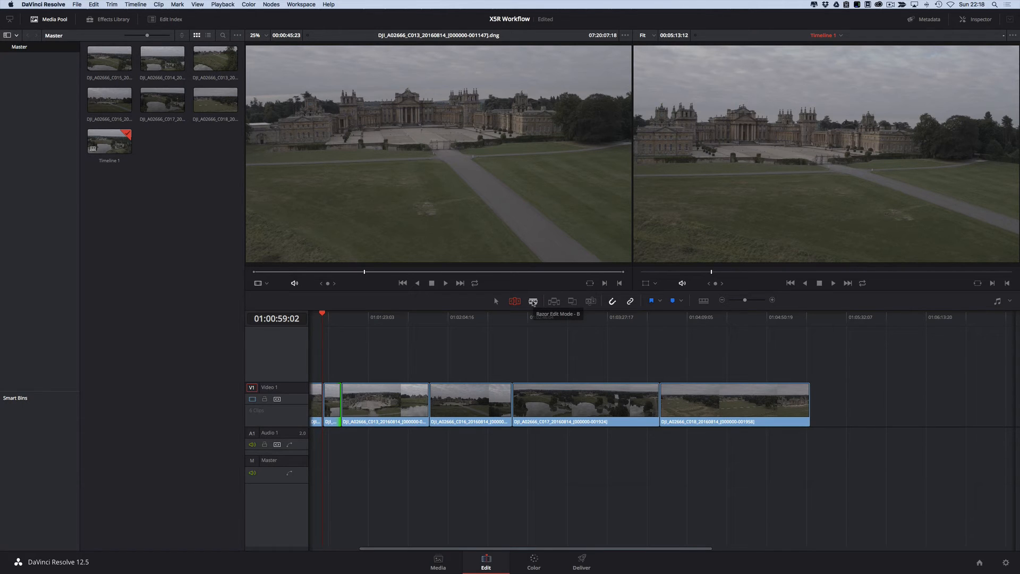
{"action": "key", "text": "b"}
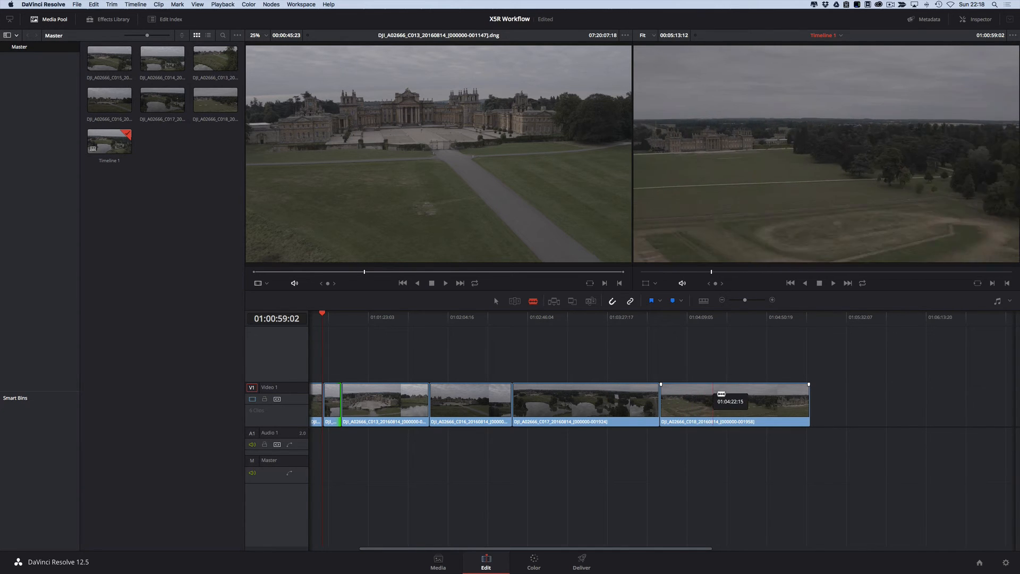
{"action": "left_click", "coordinate": [734, 398]}
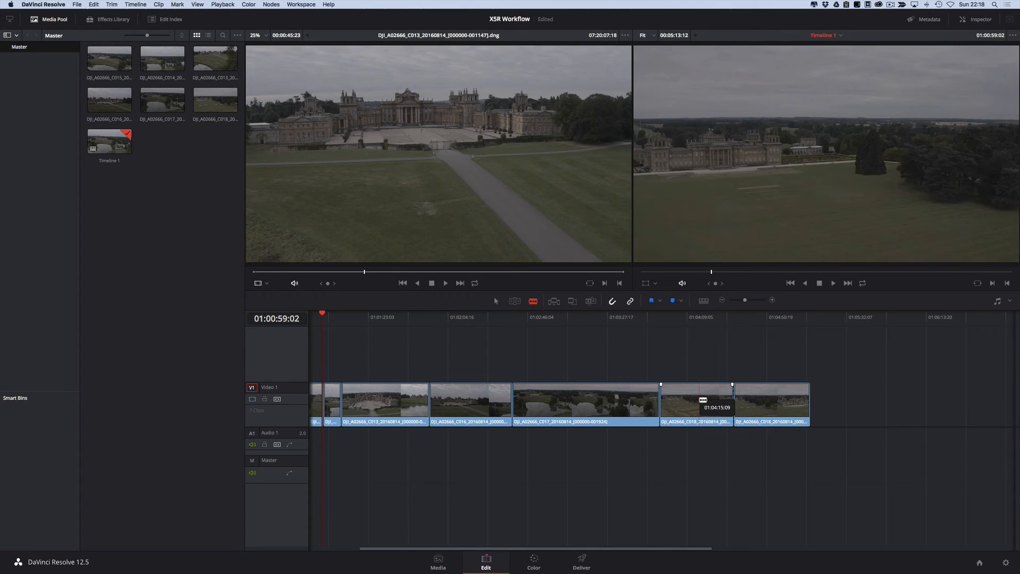
Step: In Trim Edit Mode, ripple-trim the first piece of the split last clip by about 4.5 seconds at the new cut
{"action": "key", "text": "t"}
{"action": "left_click_drag", "start_coordinate": [664, 396], "coordinate": [722, 397]}
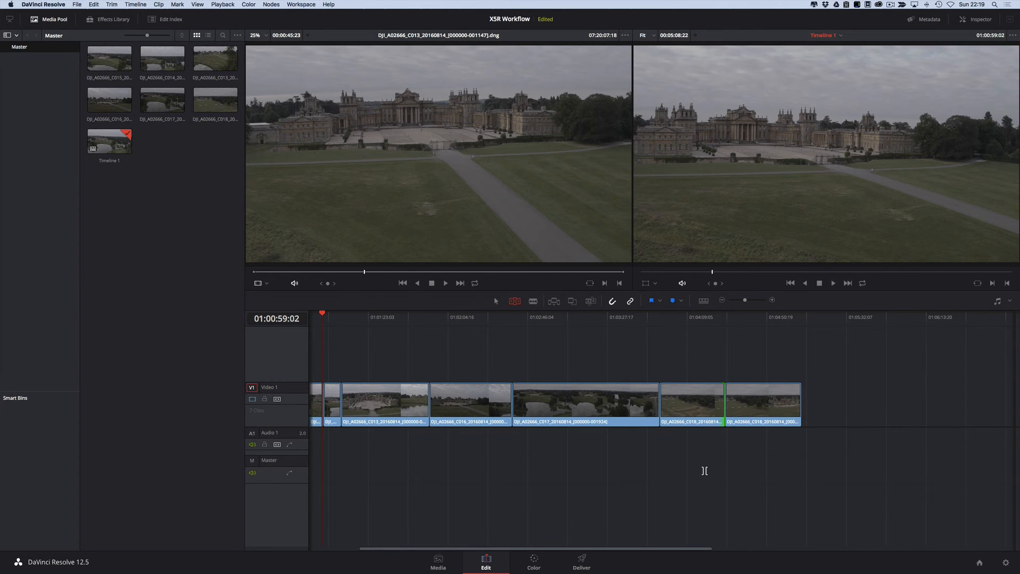
Step: Scrub through the trimmed timeline to review the clips, ending in the first clip at 01:00:25:08
{"action": "scroll", "coordinate": [688, 457], "scroll_direction": "left", "scroll_amount": 5}
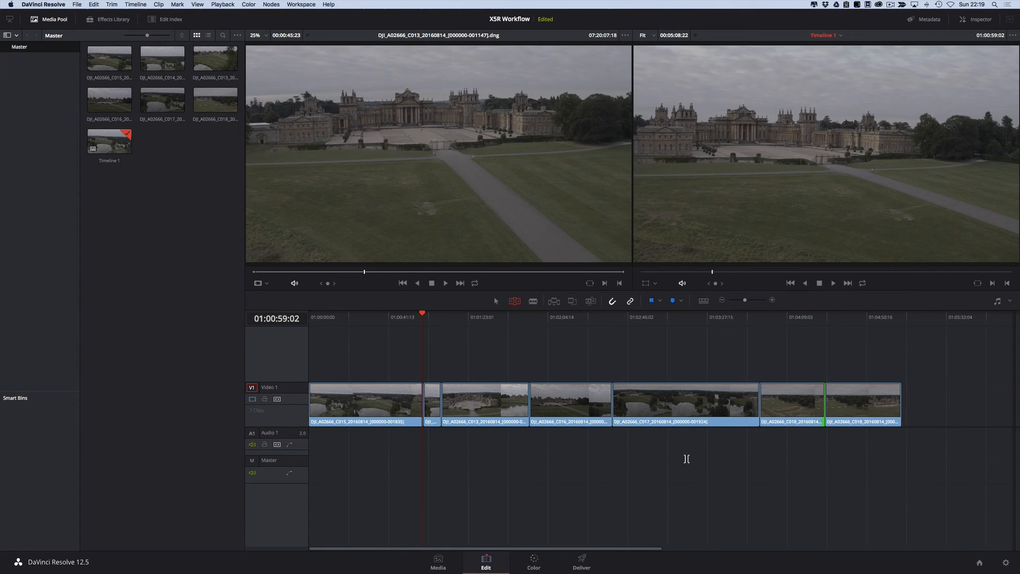
{"action": "left_click_drag", "start_coordinate": [321, 321], "coordinate": [503, 324]}
{"action": "left_click_drag", "start_coordinate": [439, 349], "coordinate": [343, 366]}
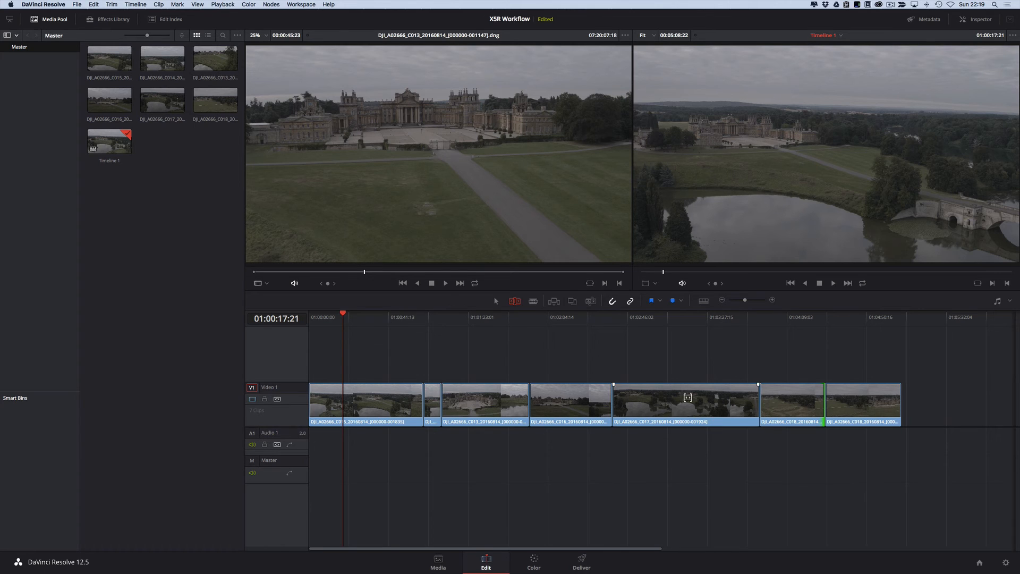
{"action": "mouse_move", "coordinate": [359, 319]}
{"action": "left_mouse_down"}
{"action": "mouse_move", "coordinate": [382, 319]}
{"action": "mouse_move", "coordinate": [330, 318]}
{"action": "mouse_move", "coordinate": [373, 319]}
{"action": "mouse_move", "coordinate": [357, 319]}
{"action": "left_mouse_up"}
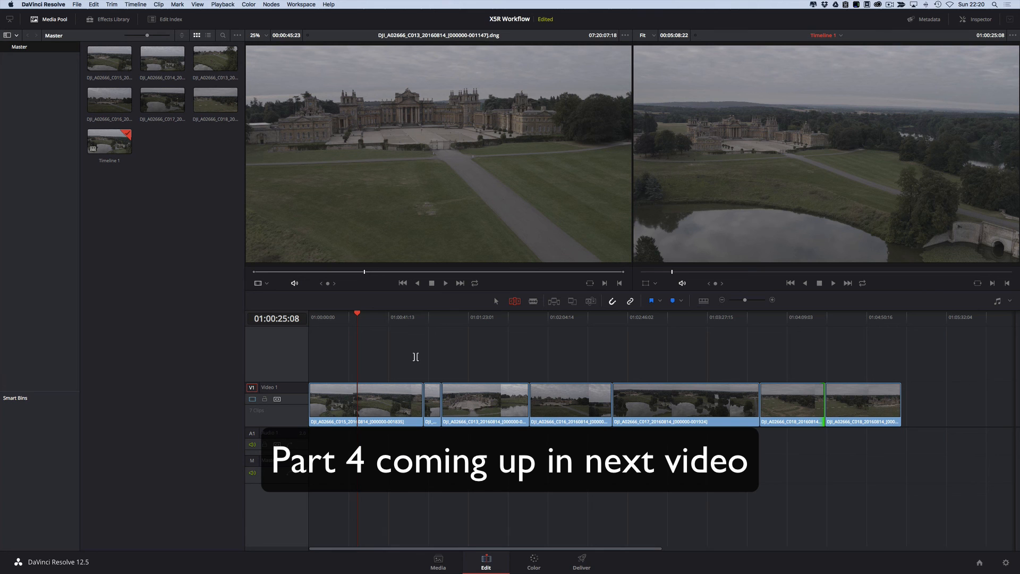
{"action": "scroll", "coordinate": [415, 356], "scroll_direction": "right", "scroll_amount": 3}
{"action": "scroll", "coordinate": [416, 357], "scroll_direction": "left", "scroll_amount": 3}
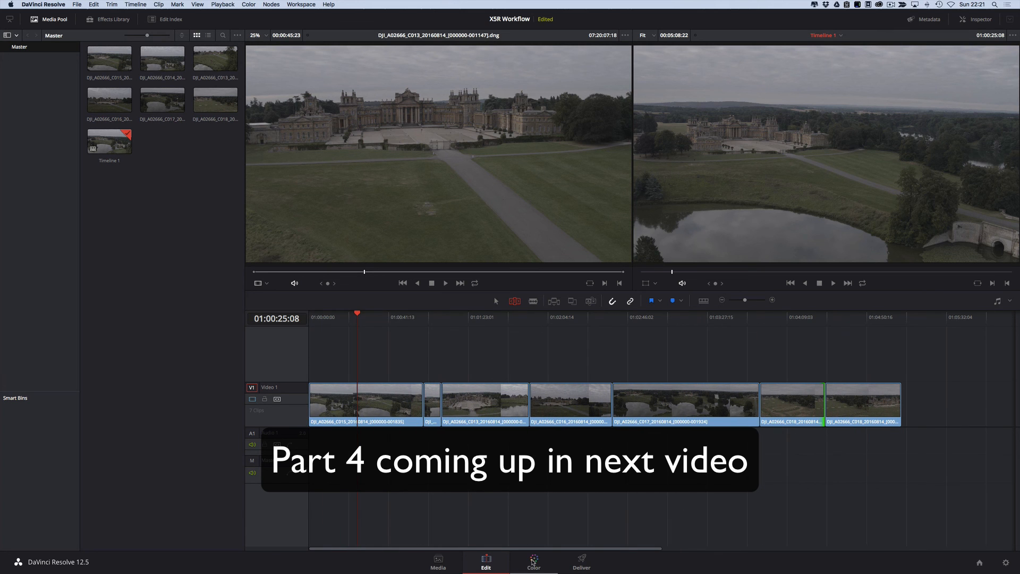